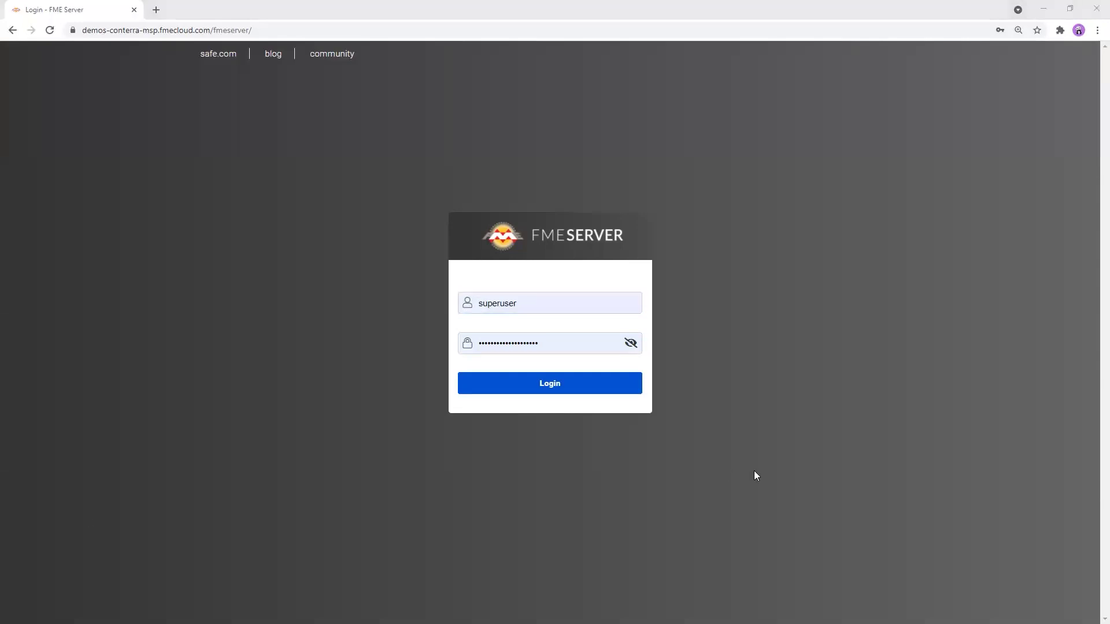
Log in to FME Server with the filled-in credentials and start building a new automation
click(601, 386)
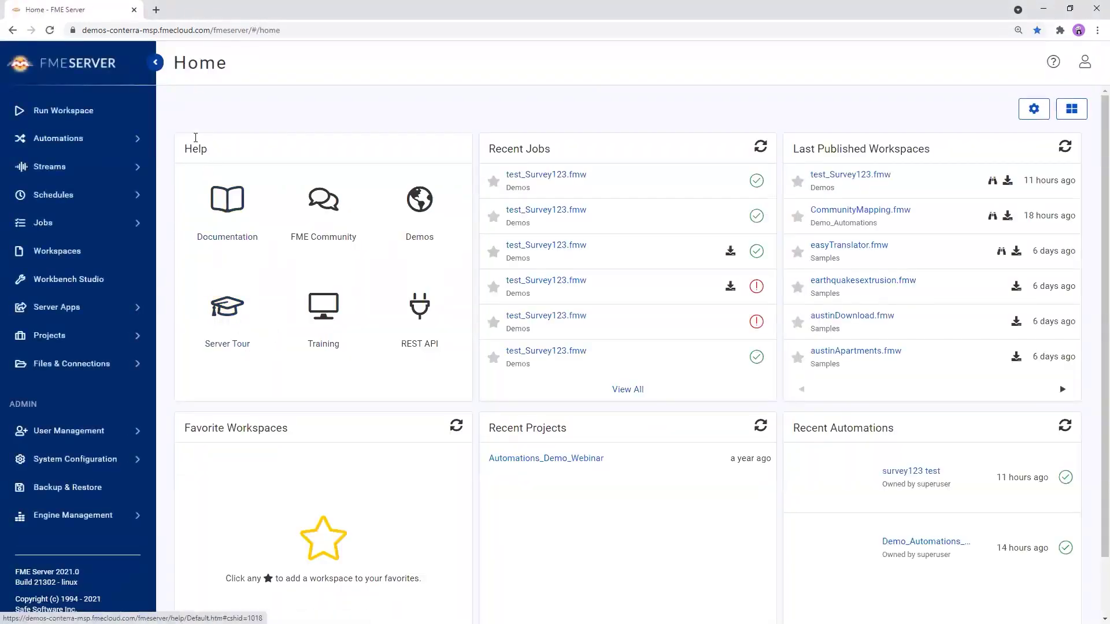
click(114, 148)
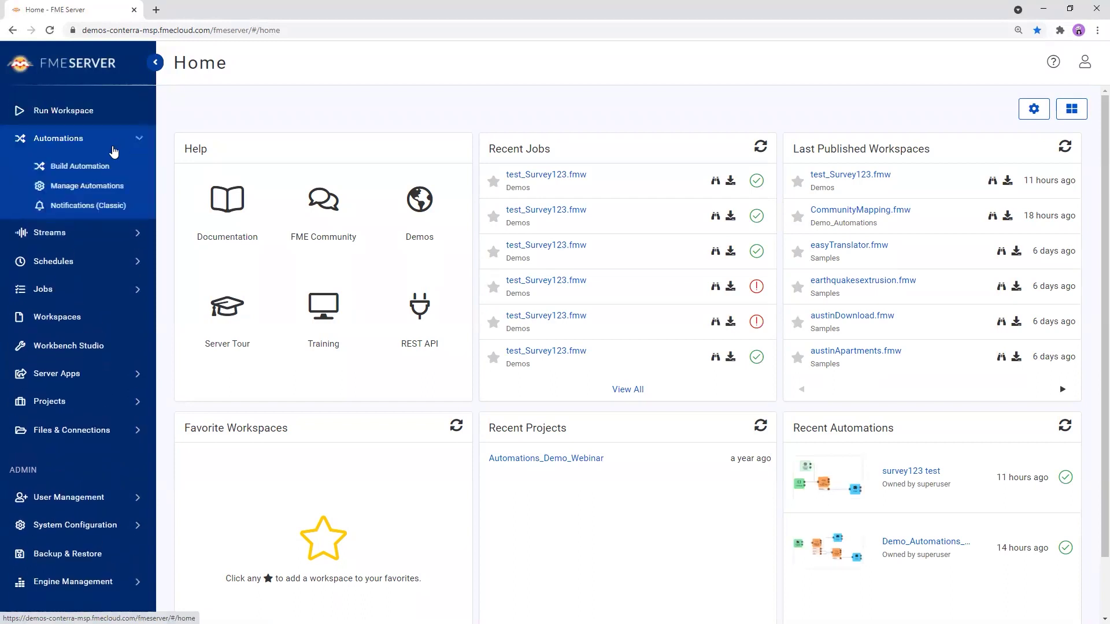
click(103, 167)
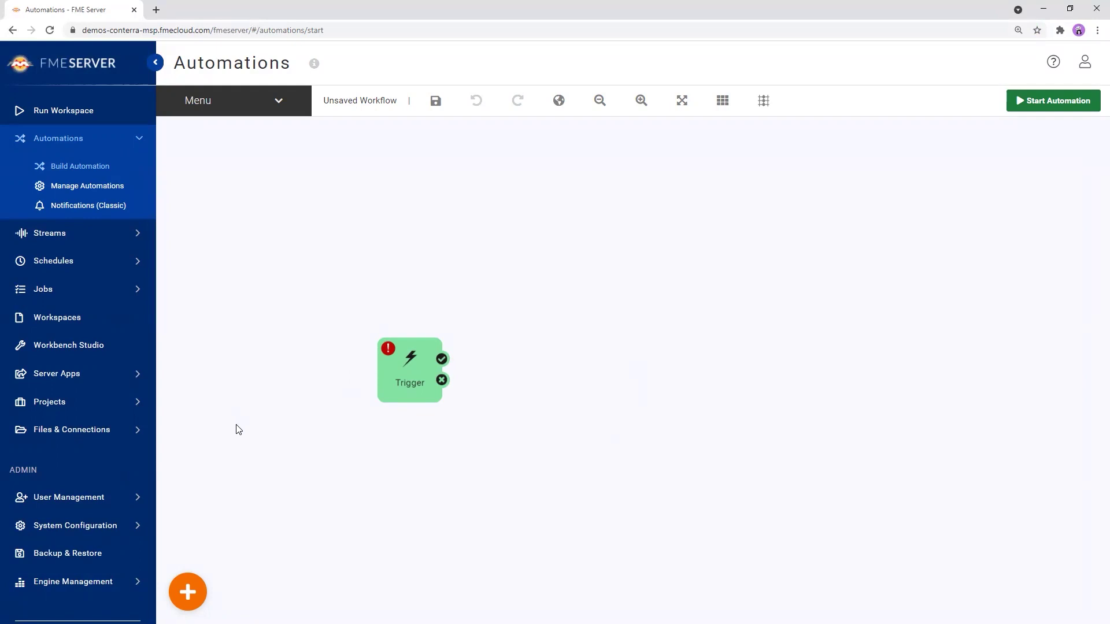
Set the automation's Trigger node to the "Schedule initiated" event
double_click(401, 361)
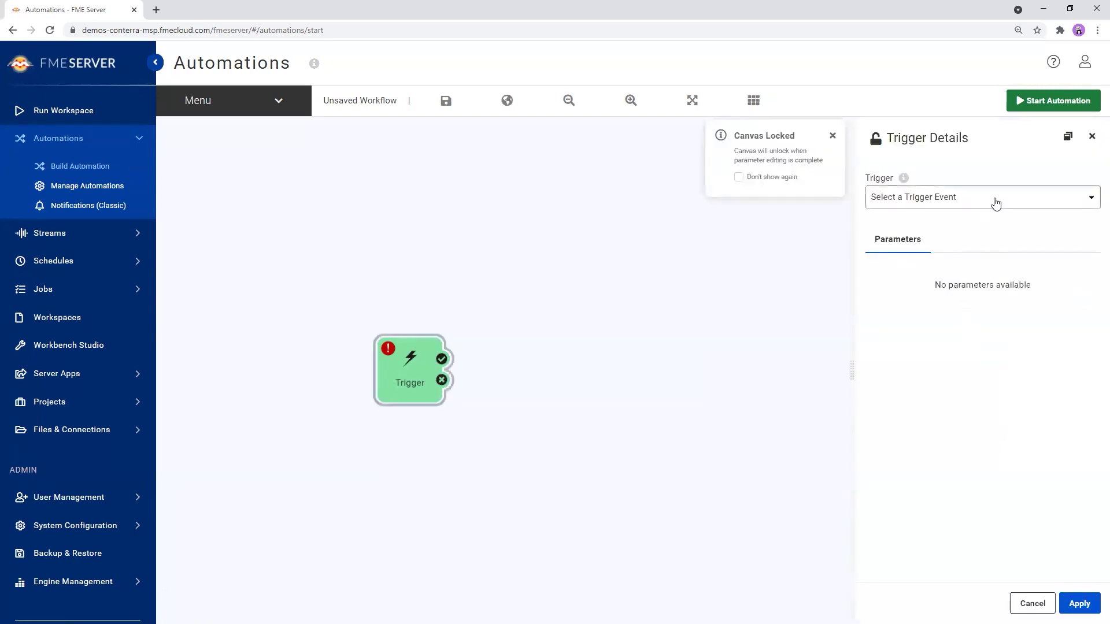
click(1064, 204)
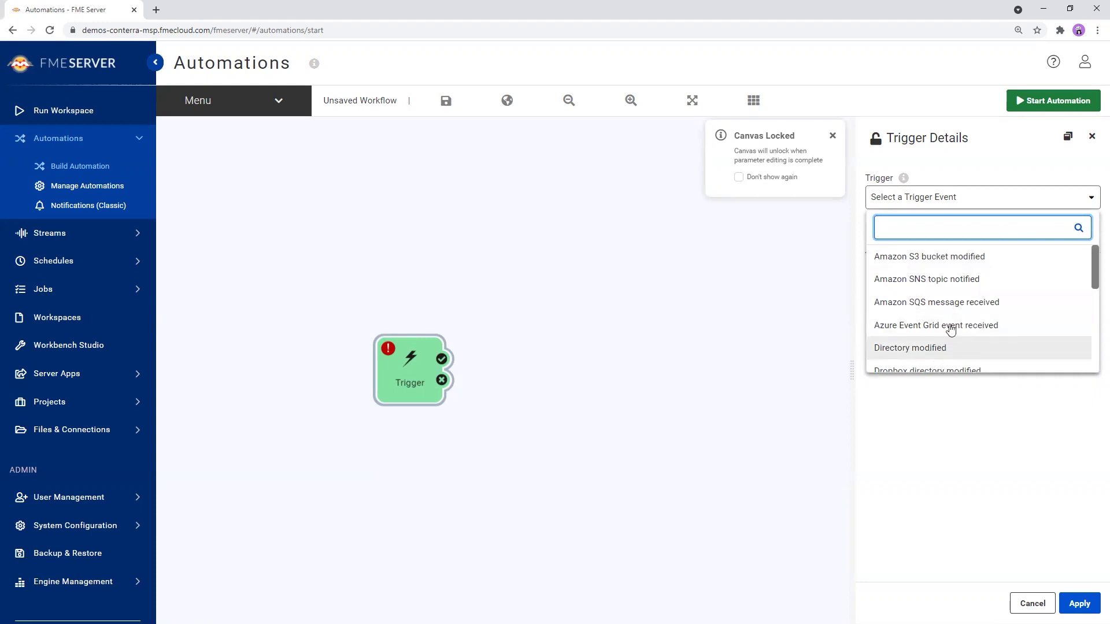
scroll(972, 303, down, 1)
scroll(971, 302, down, 2)
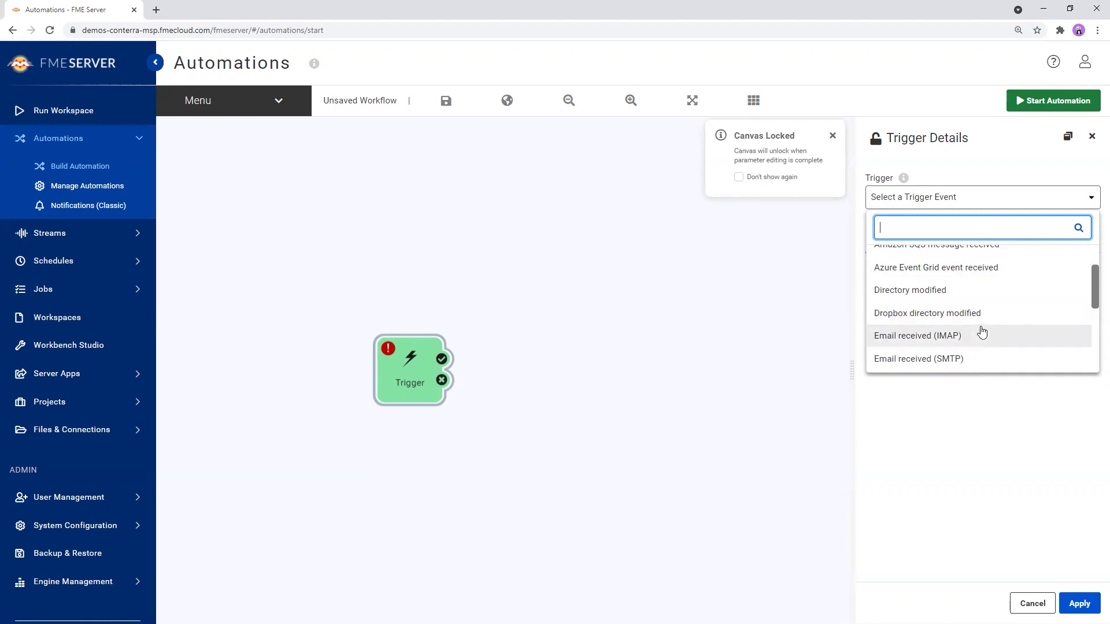
scroll(982, 331, down, 1)
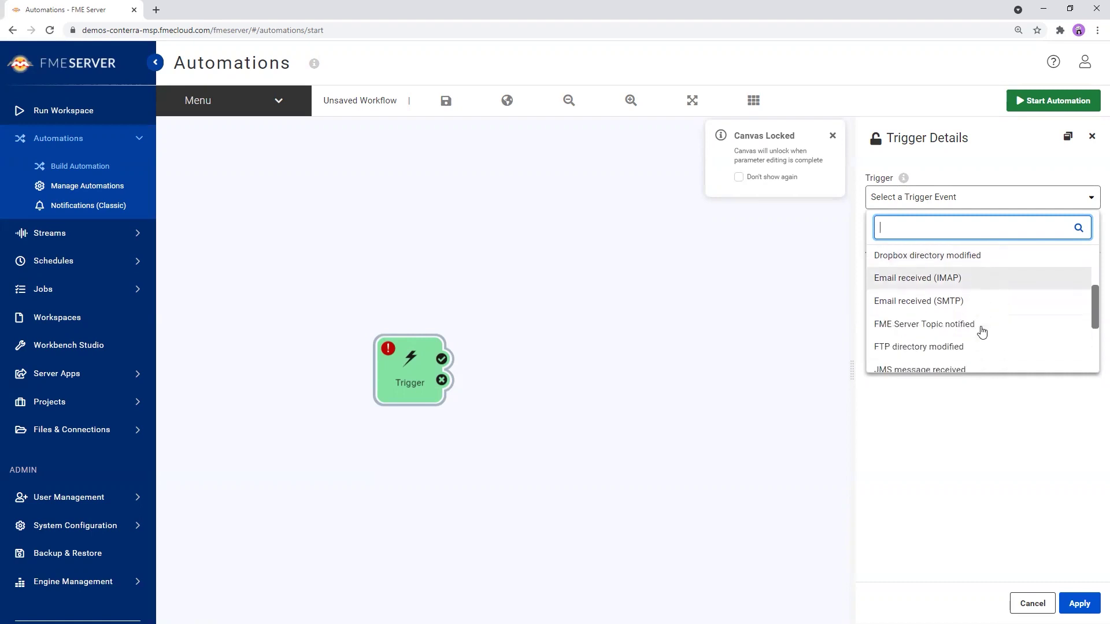
scroll(981, 332, down, 1)
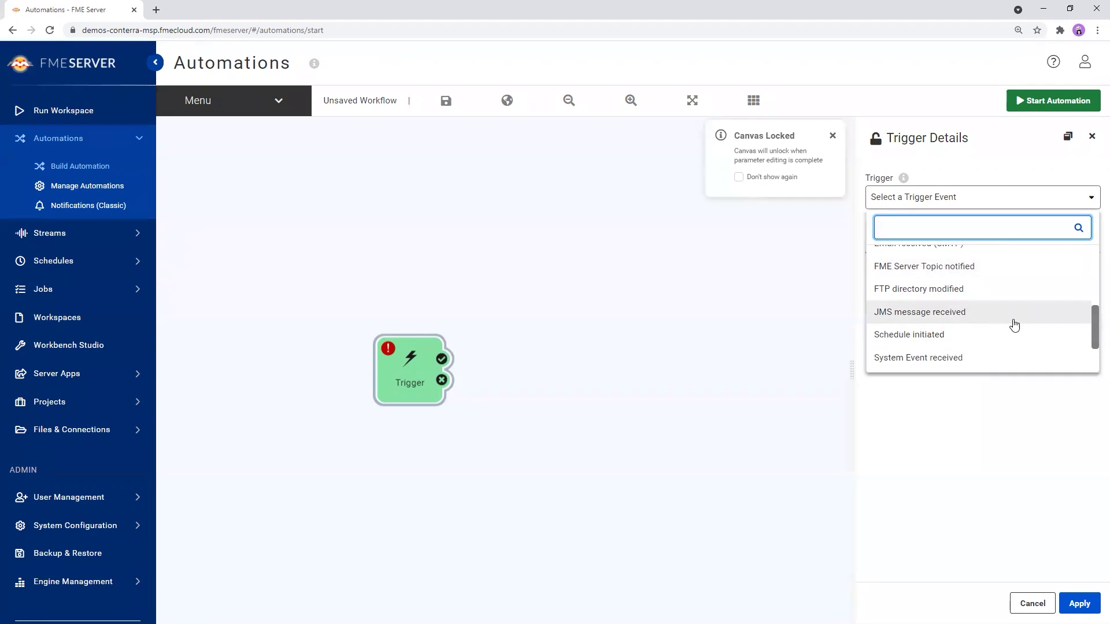
click(934, 338)
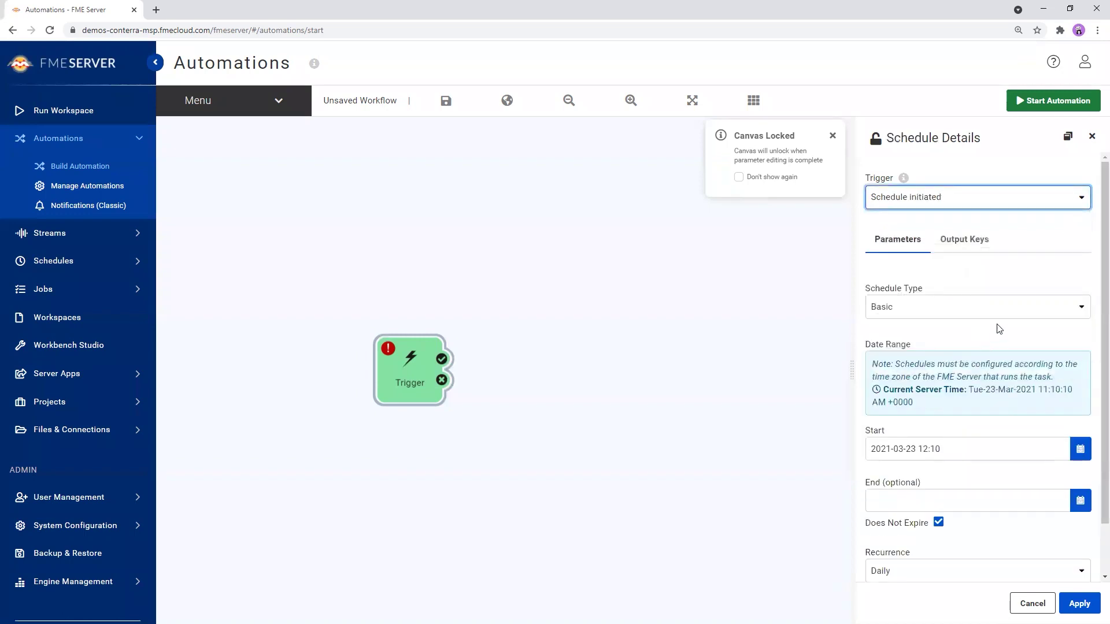
Set the schedule type to Repeat On Interval with a repeat every 30 seconds
click(1032, 311)
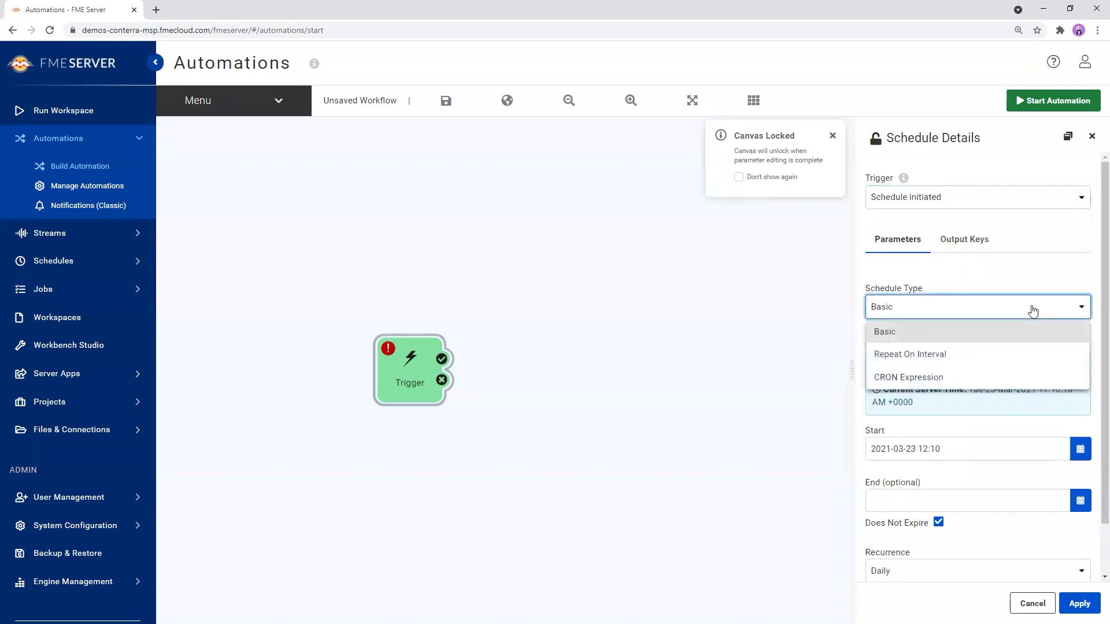
click(946, 359)
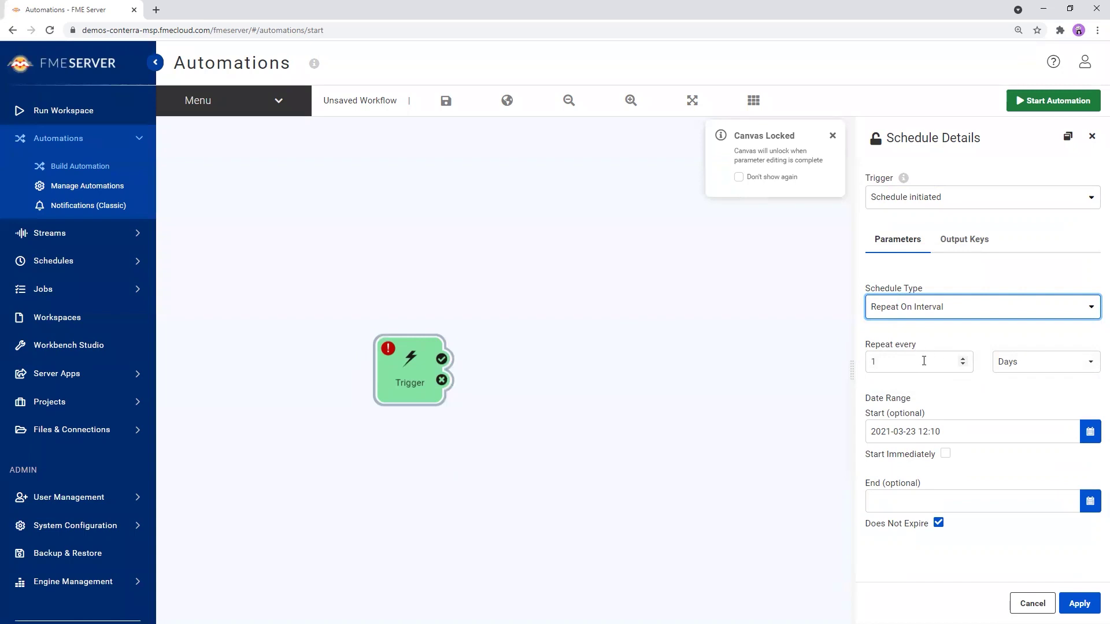
drag(909, 361, 874, 360)
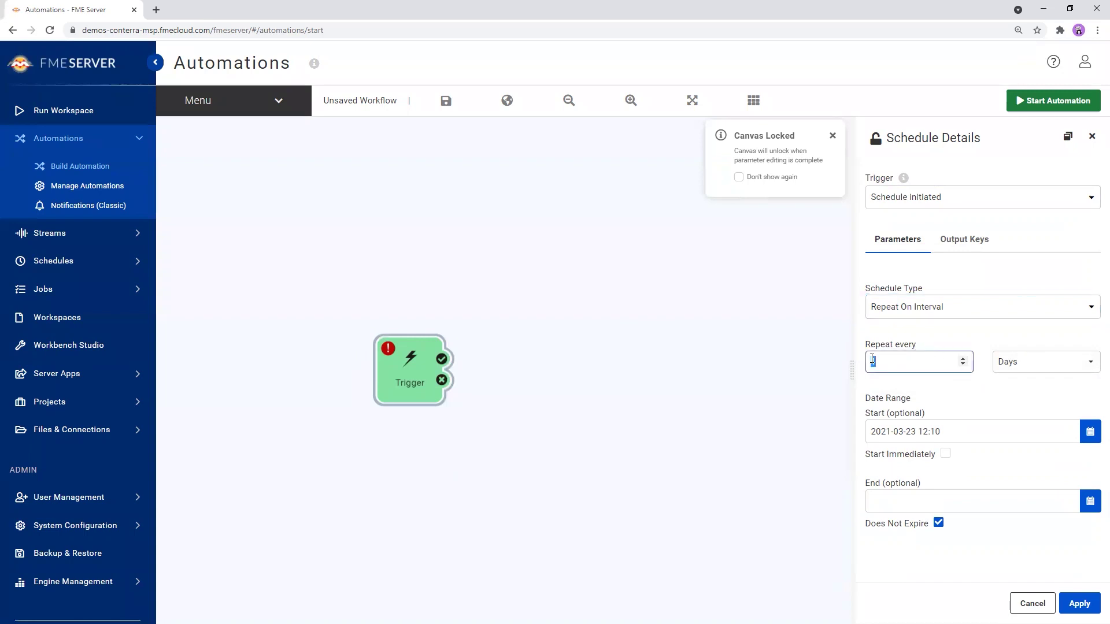
click(1017, 363)
click(1034, 395)
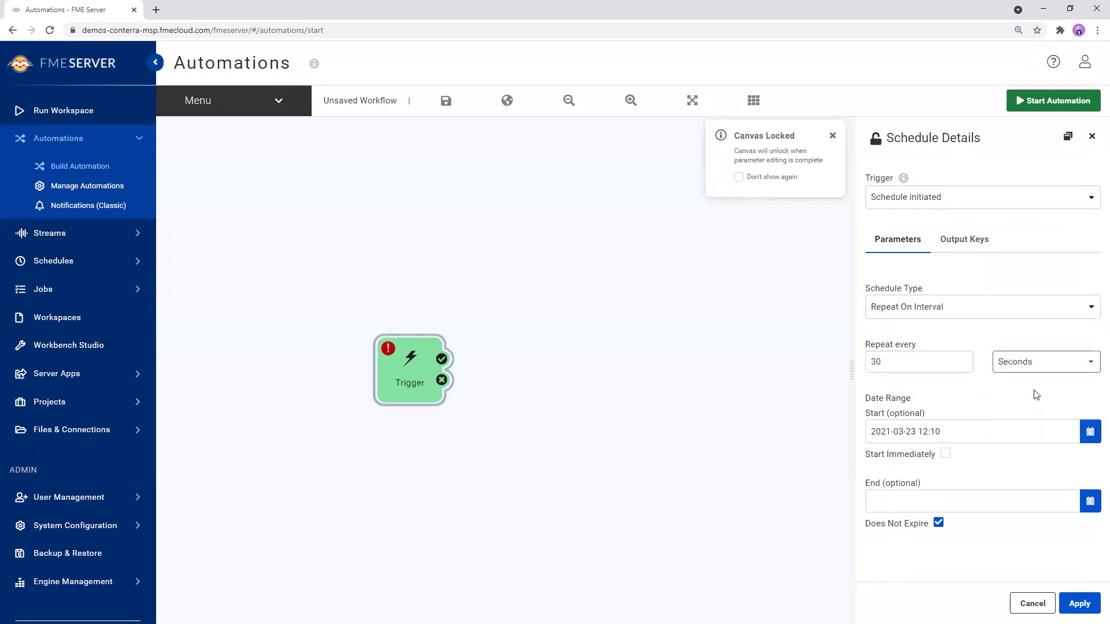
click(947, 456)
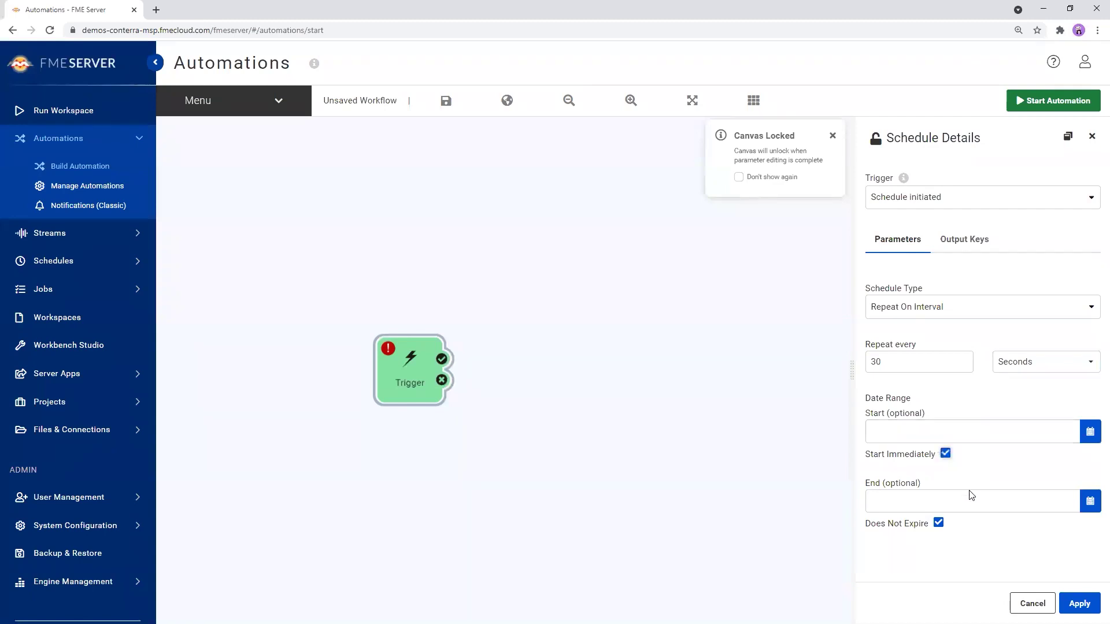
click(1089, 501)
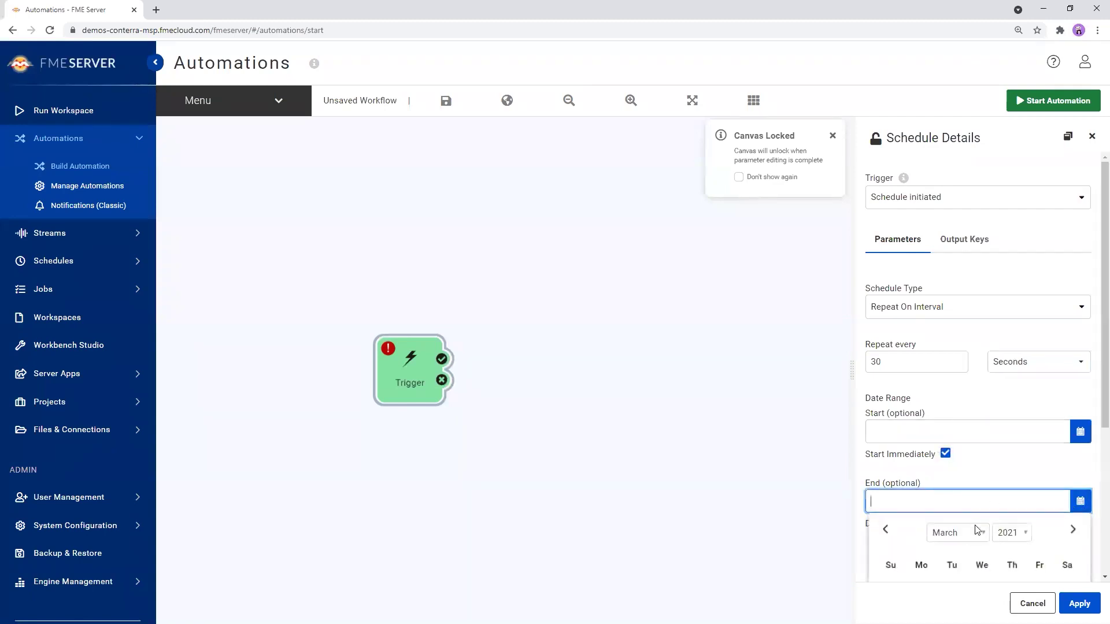
scroll(983, 526, down, 2)
scroll(1018, 513, down, 1)
click(984, 477)
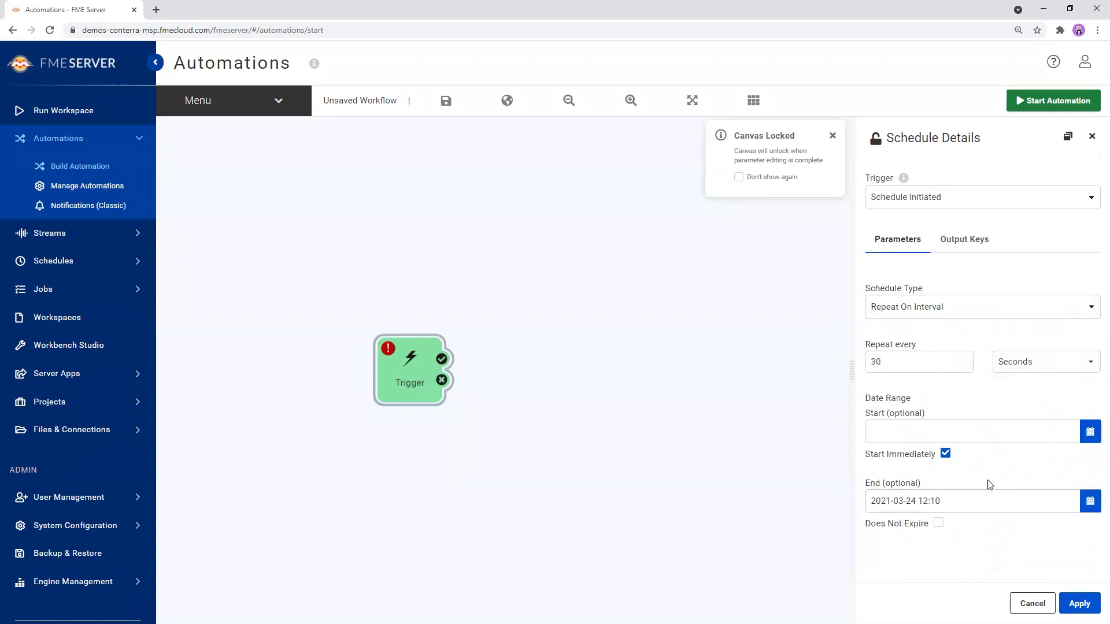
click(1079, 604)
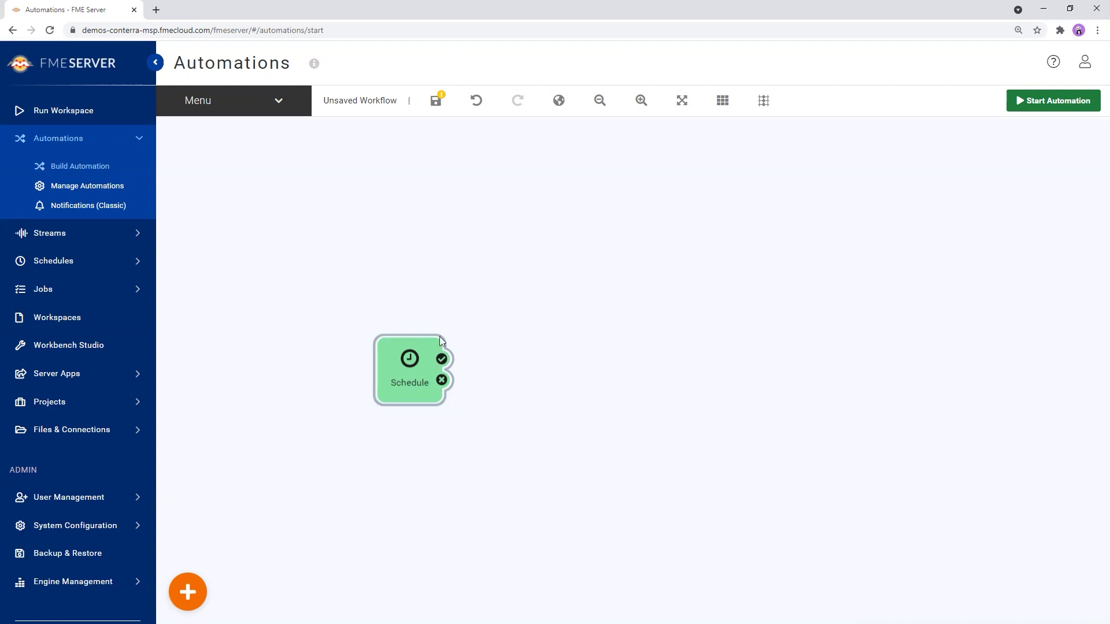
Add an Action node to the canvas beside the Schedule trigger and connect the trigger's success output to it
click(193, 591)
drag(193, 410, 546, 342)
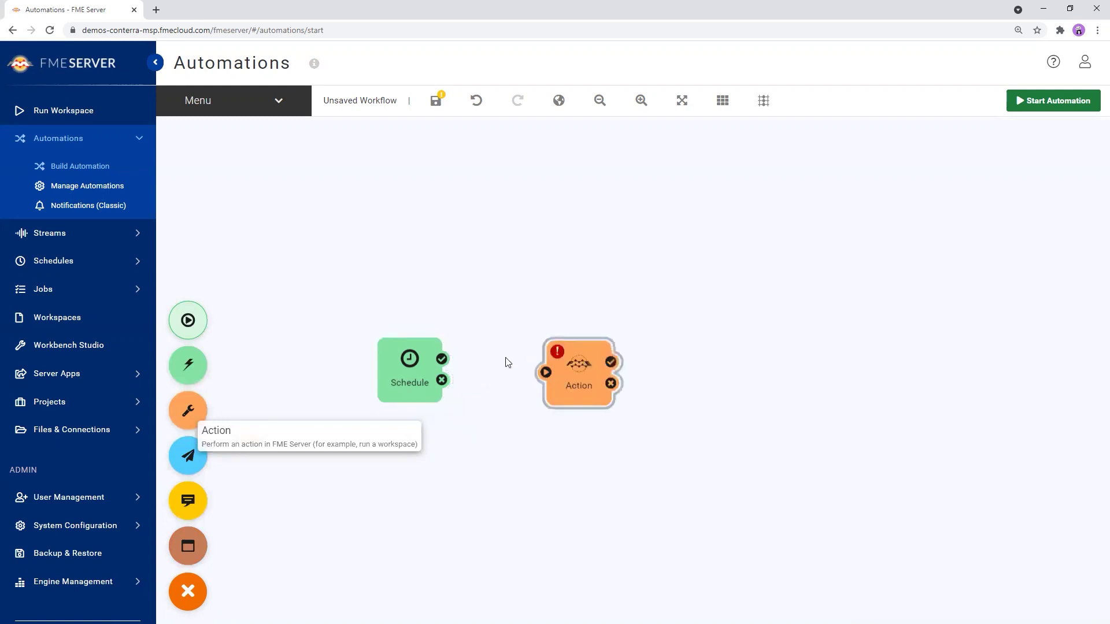
drag(442, 359, 545, 373)
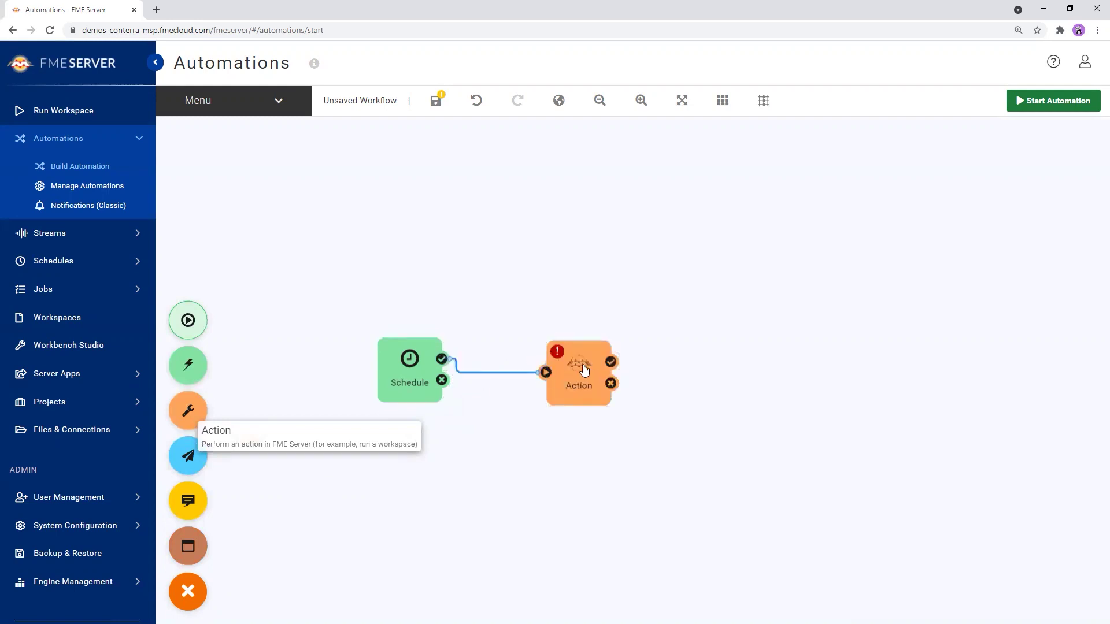
Configure the action to run the workspace CommunityMapping.fmw from the Demo_Automations repository, keeping the SHAPEFILE output format
click(580, 364)
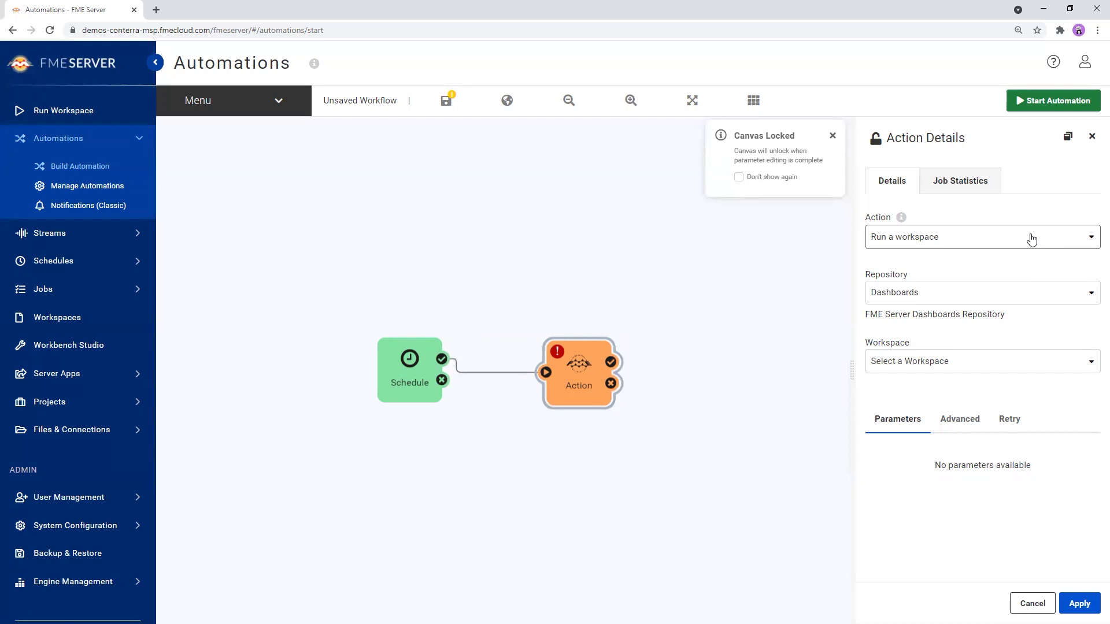
click(1066, 247)
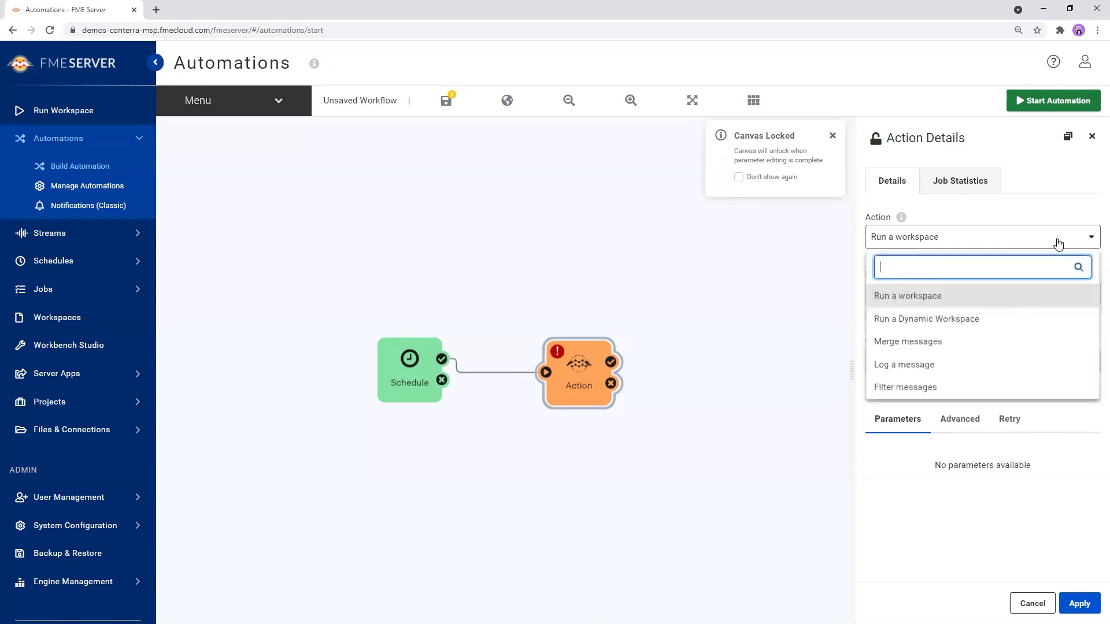
click(942, 299)
click(1048, 249)
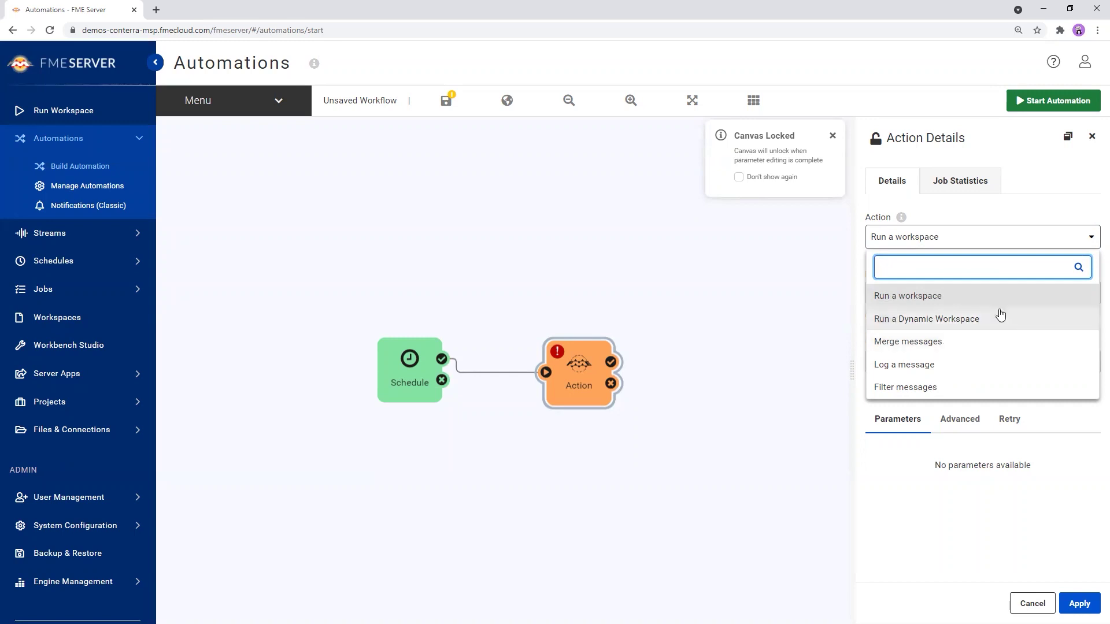
click(942, 301)
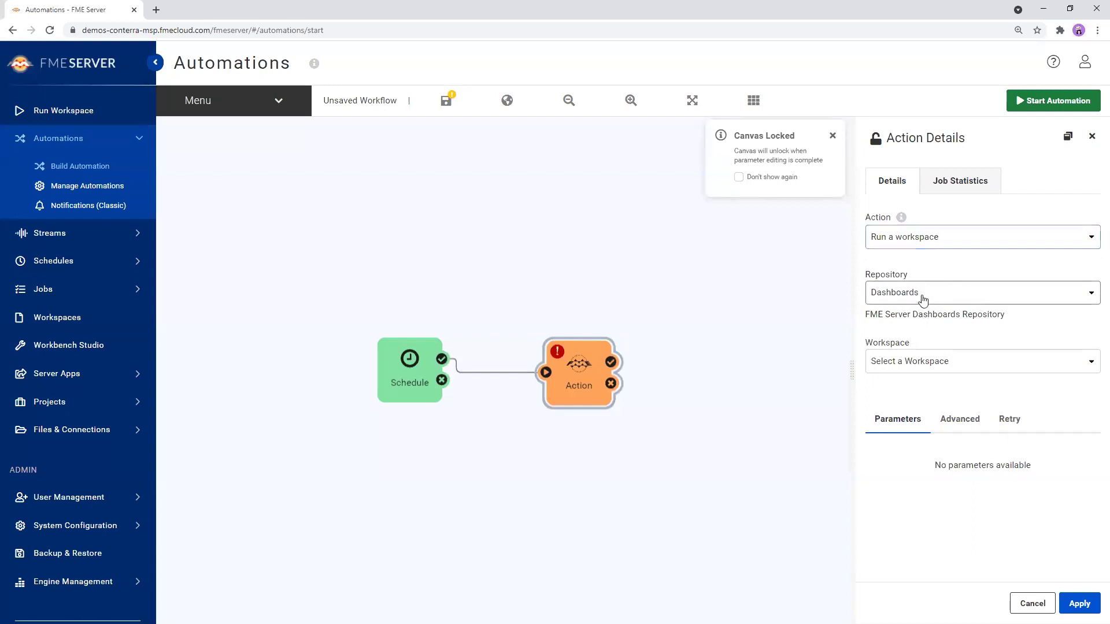
click(923, 296)
click(938, 379)
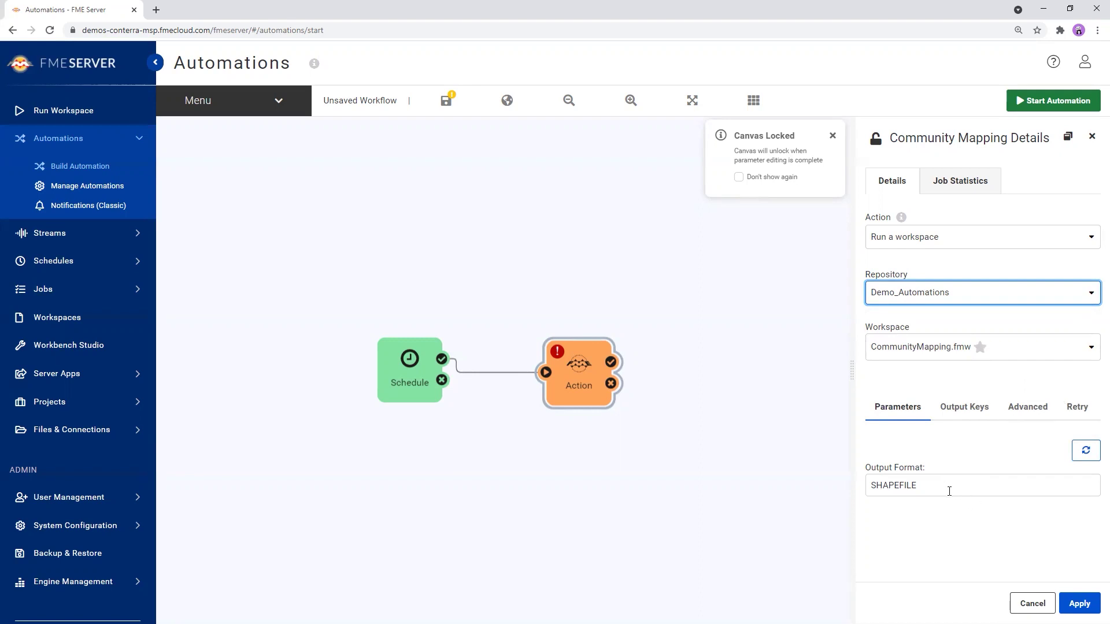
click(1079, 603)
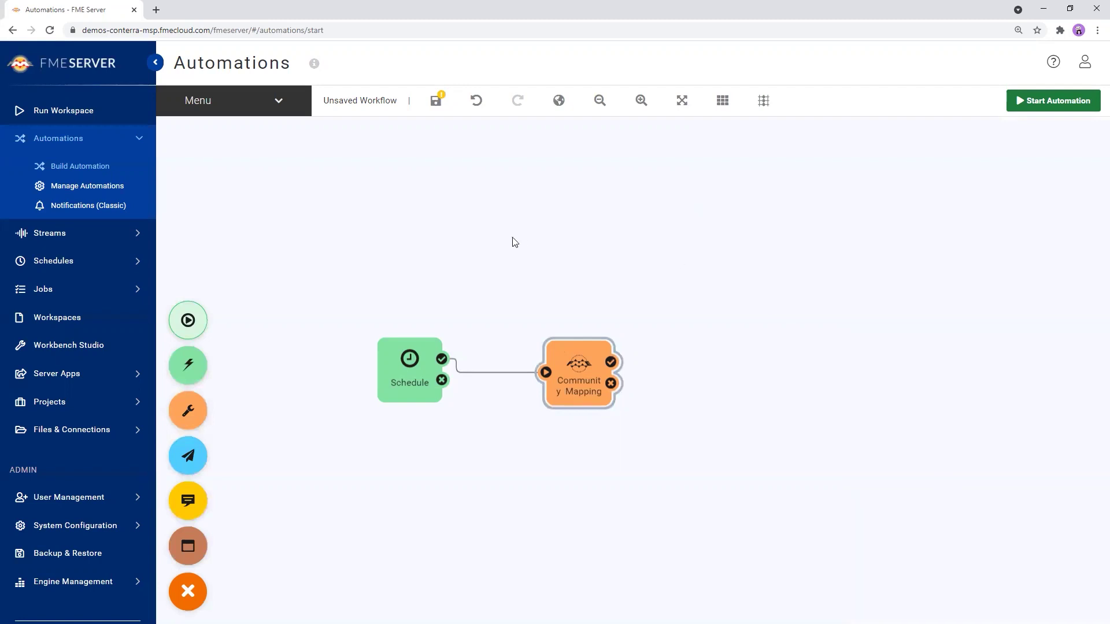
Save the automation under the name Demo_automatizaciones
click(436, 101)
double_click(501, 307)
text(Demo_automatizaciones)
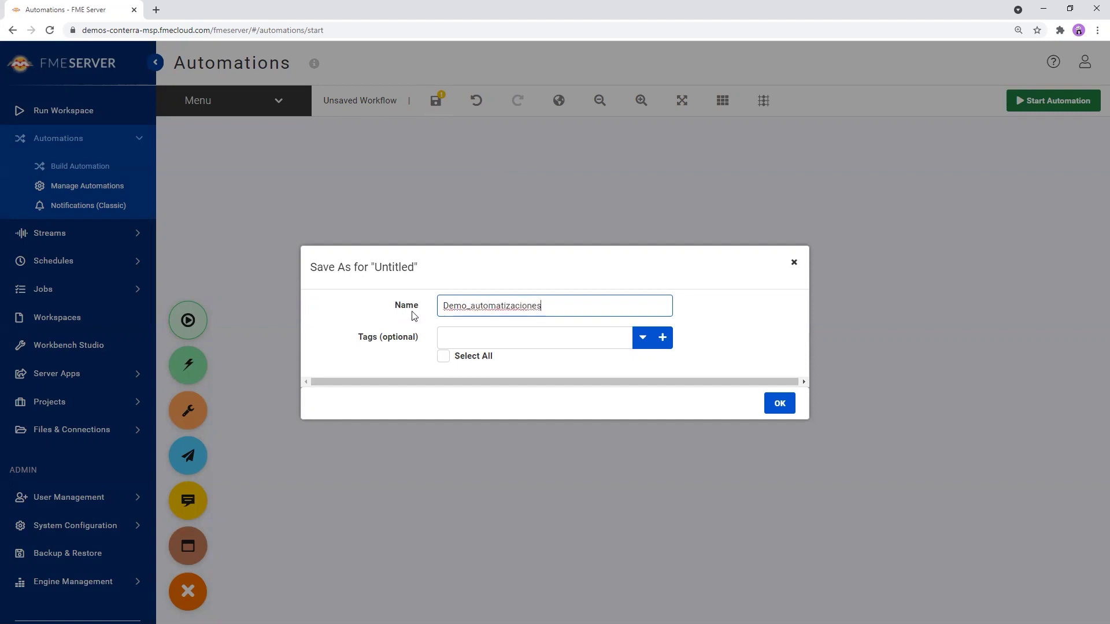
click(781, 405)
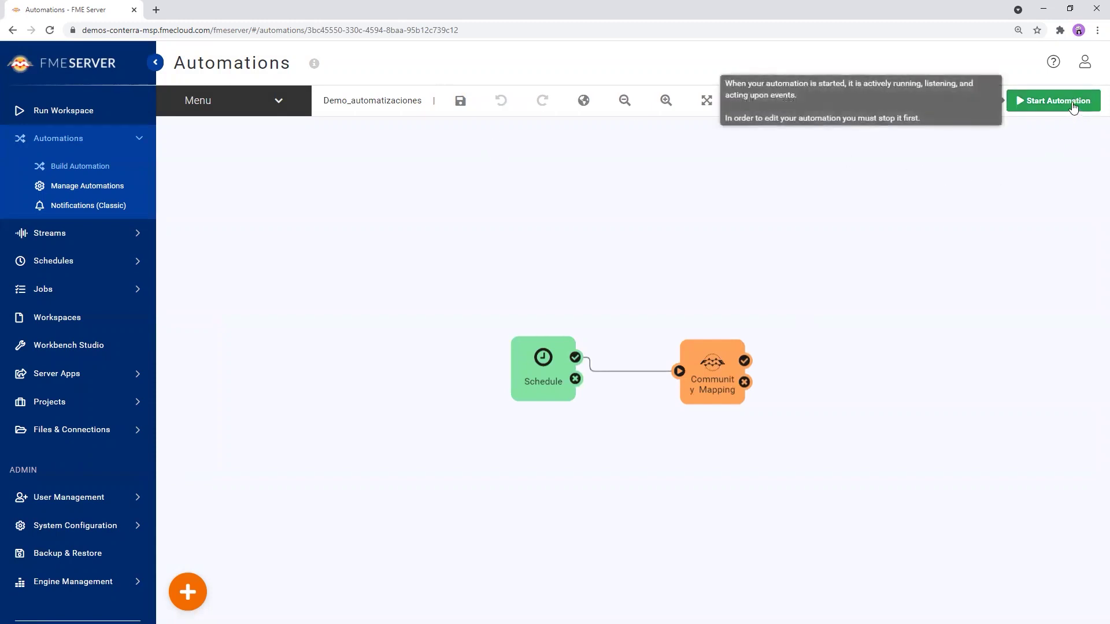
Start the Demo_automatizaciones automation and view the jobs it triggers
click(280, 102)
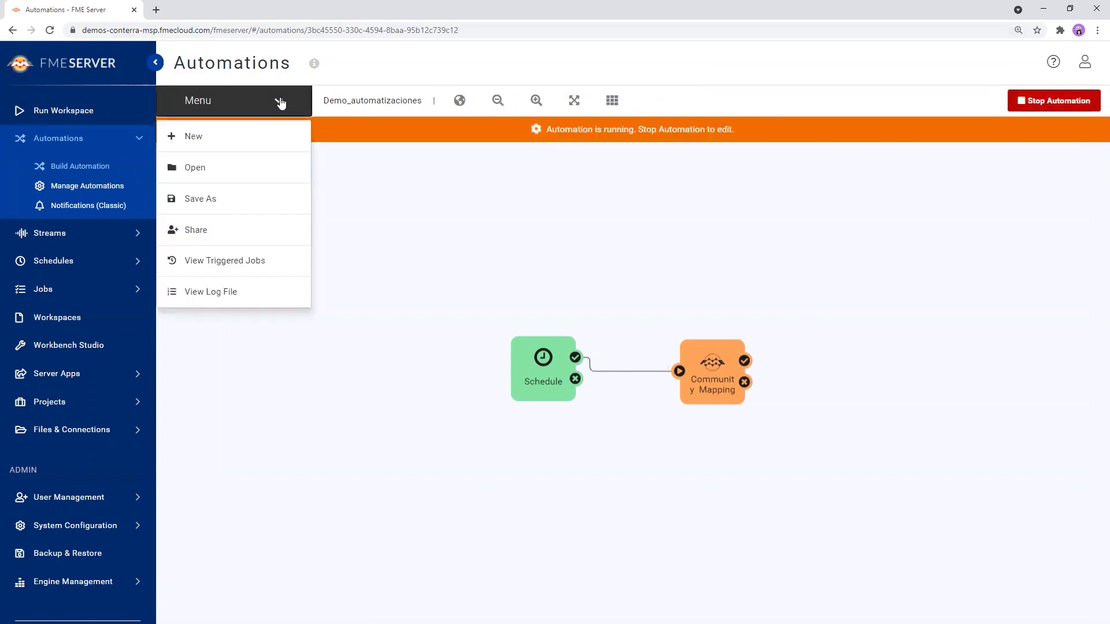
click(254, 263)
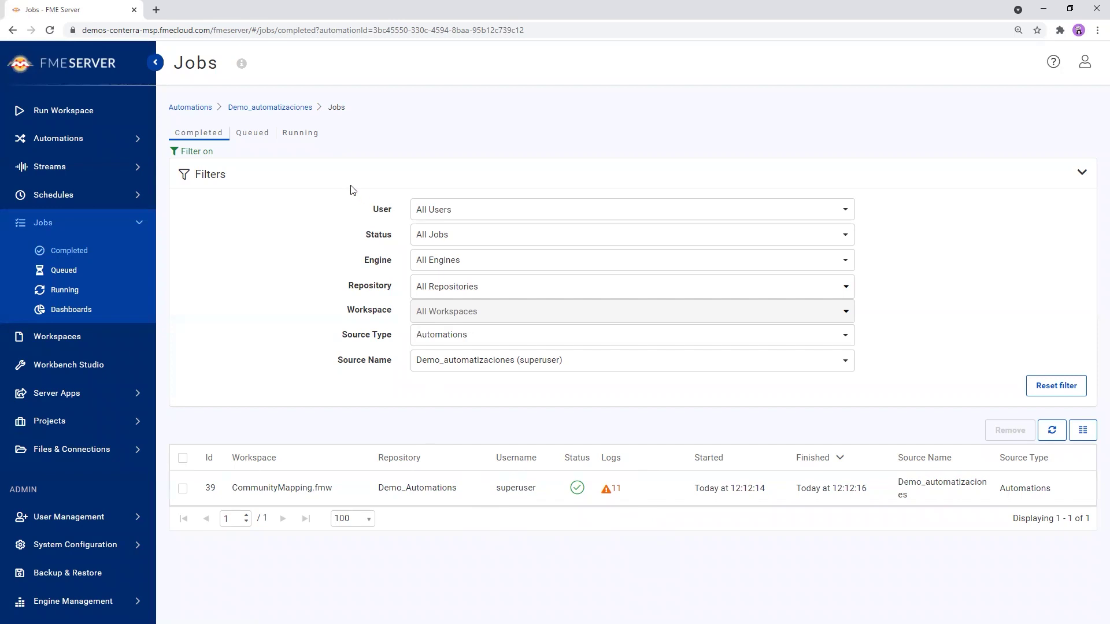
Reopen Demo_automatizaciones from the list of managed automations and stop it for editing
click(80, 139)
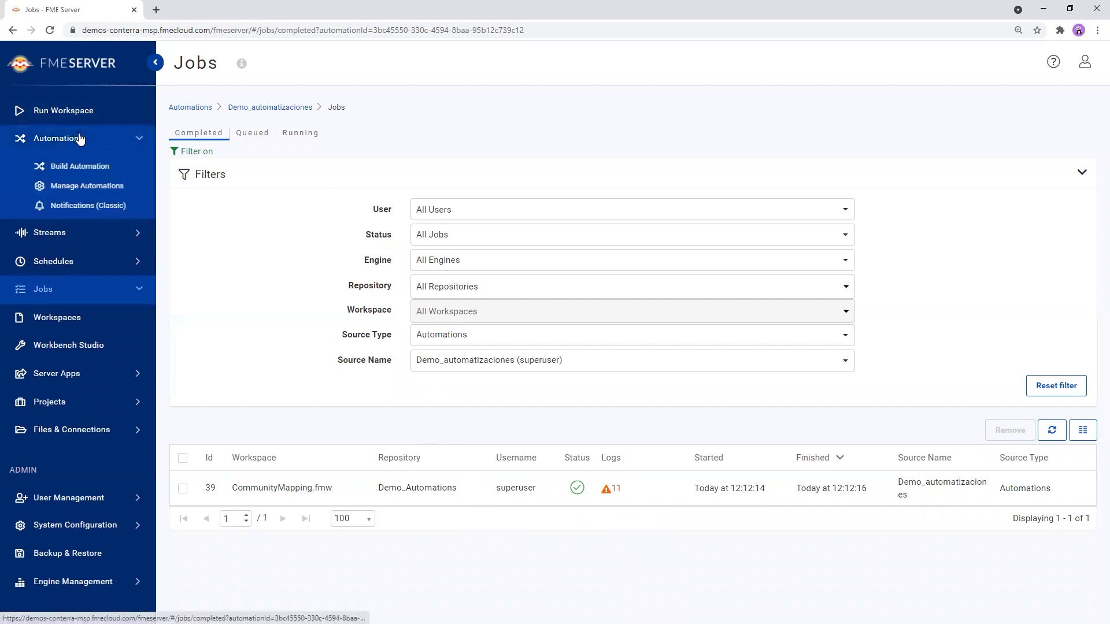
click(101, 191)
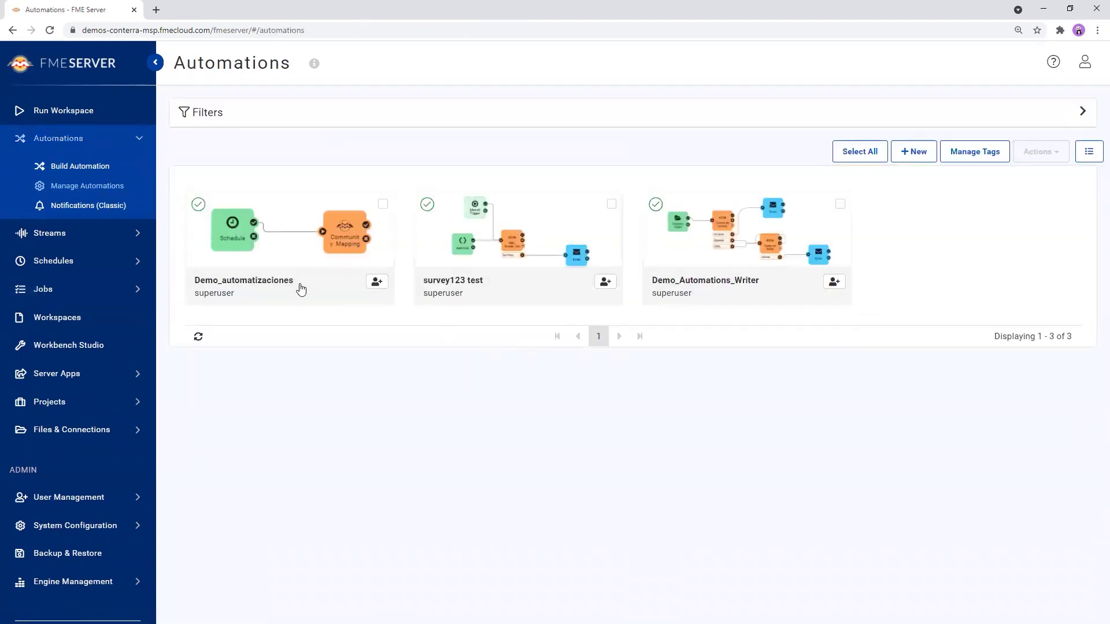
click(247, 294)
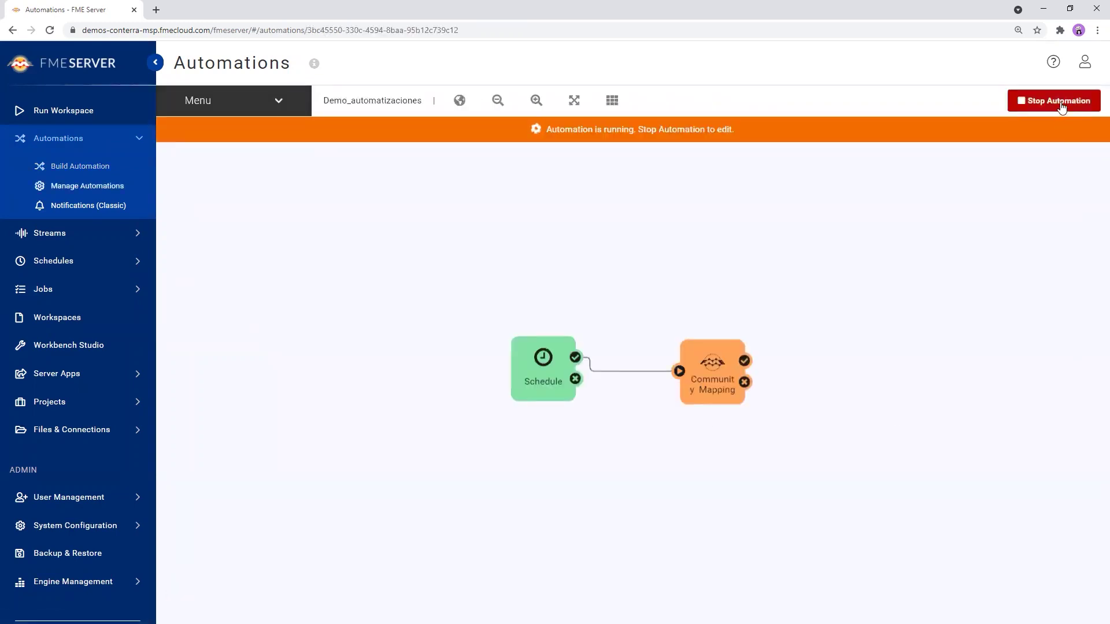
click(1061, 102)
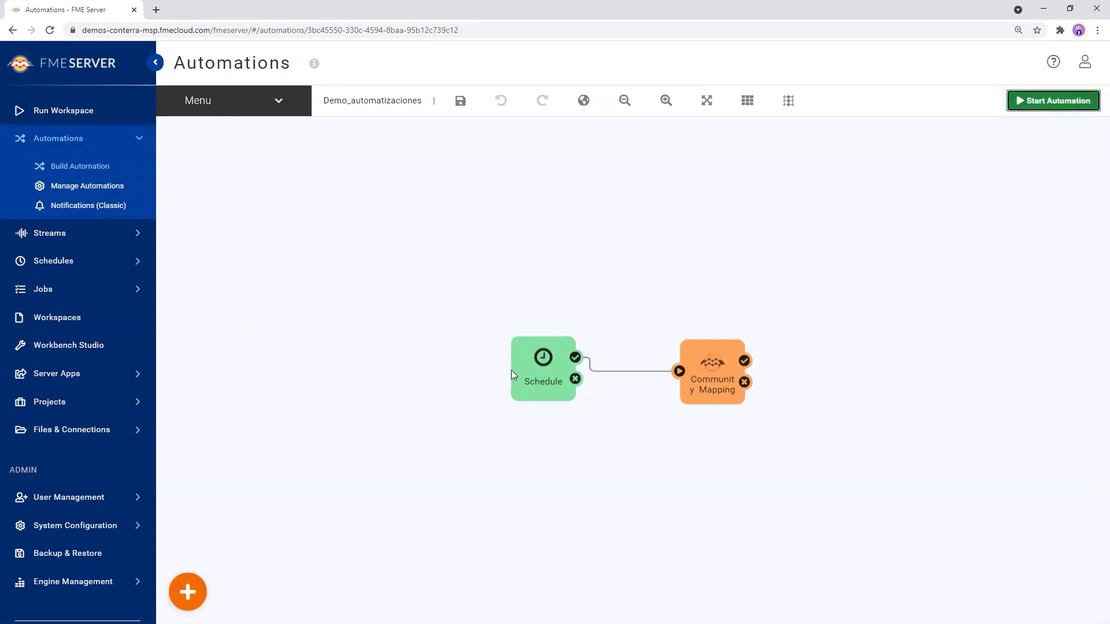
Change the Schedule trigger's repeat unit to Days and apply the setting
click(544, 362)
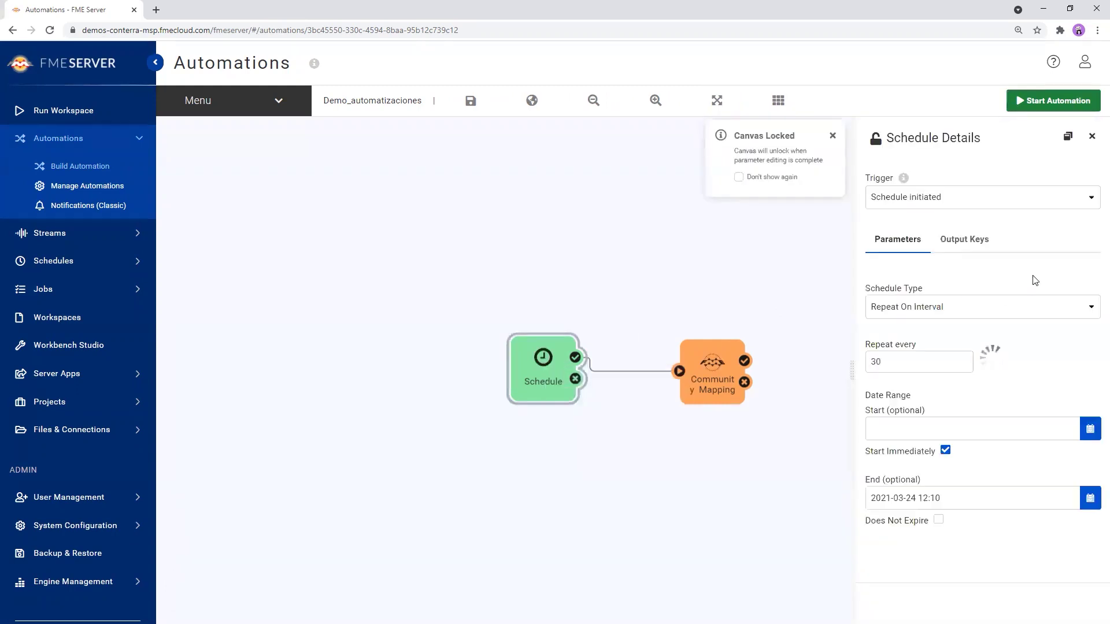
drag(949, 362, 808, 364)
click(808, 359)
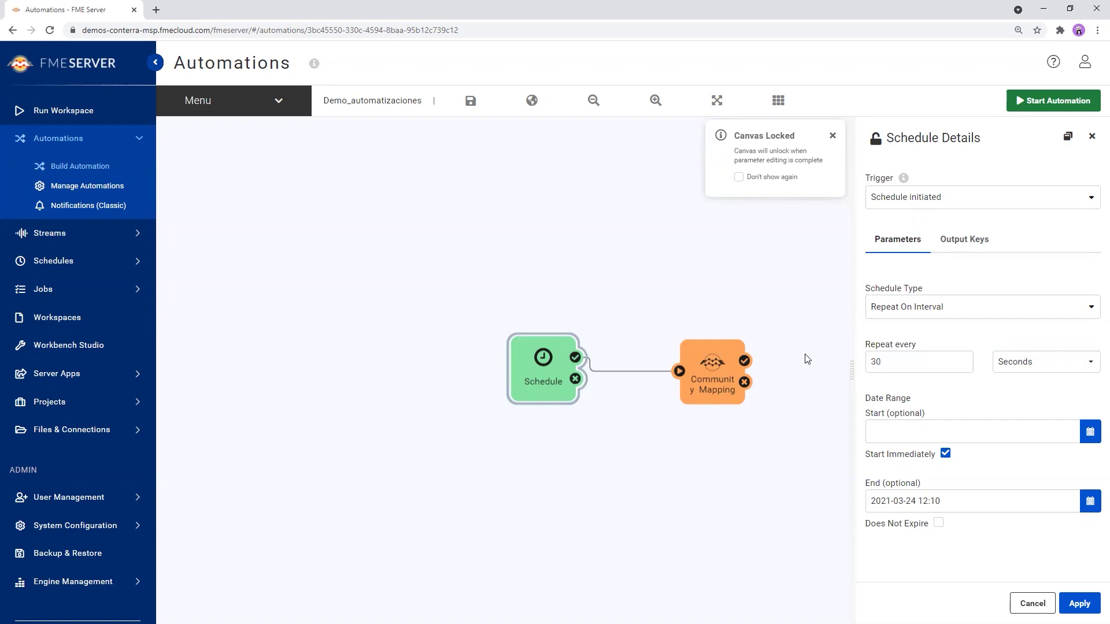
click(1044, 363)
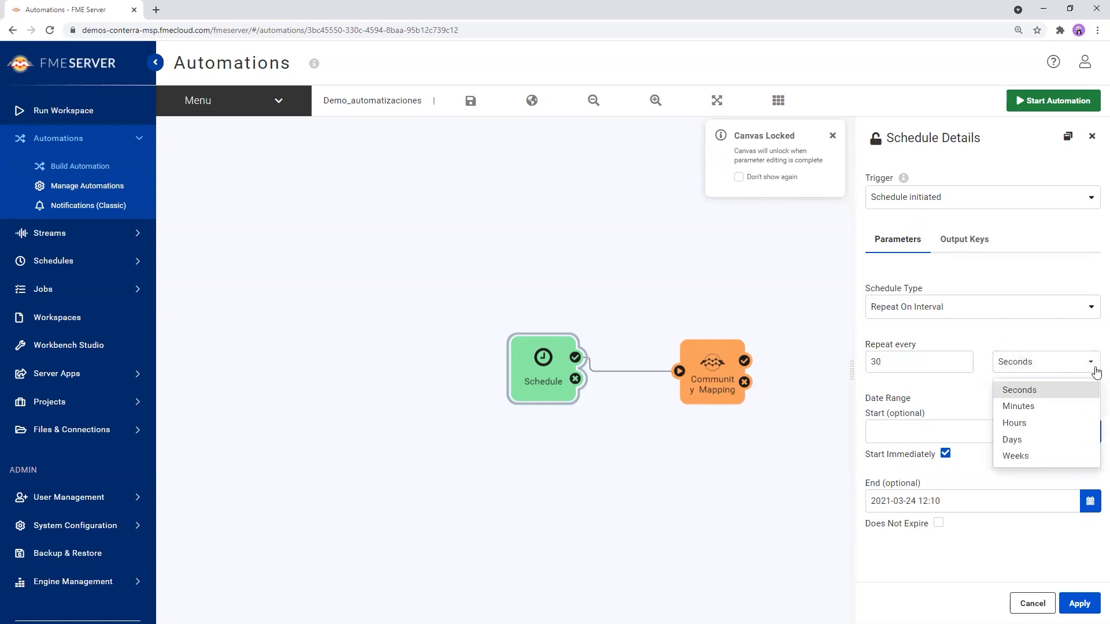
click(1058, 442)
click(1079, 604)
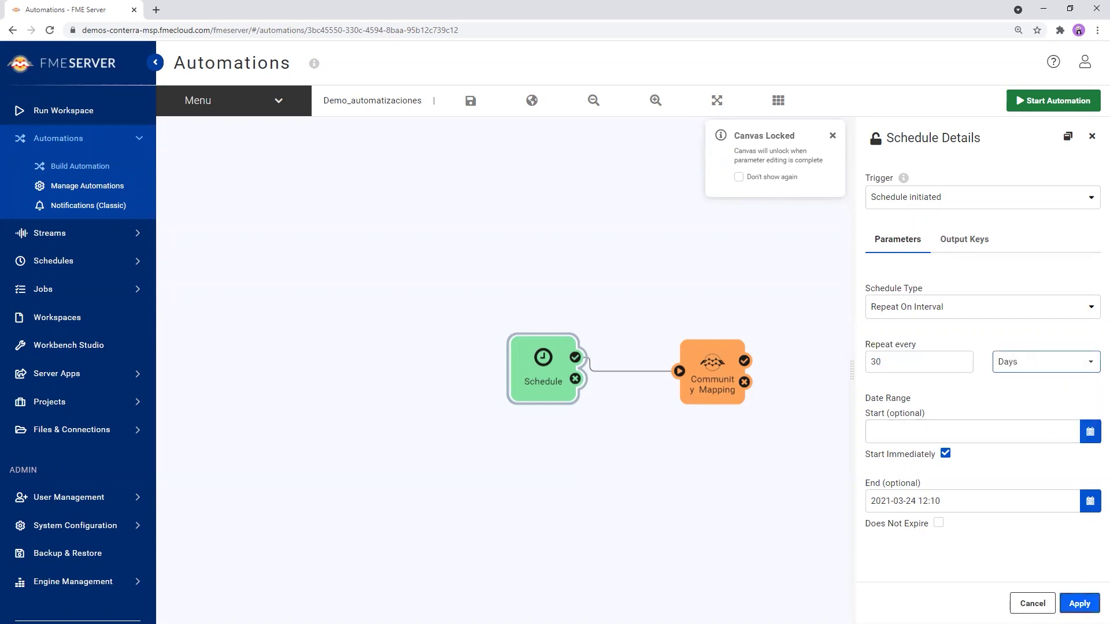
Save the edited Demo_automatizaciones automation and start it again
click(461, 101)
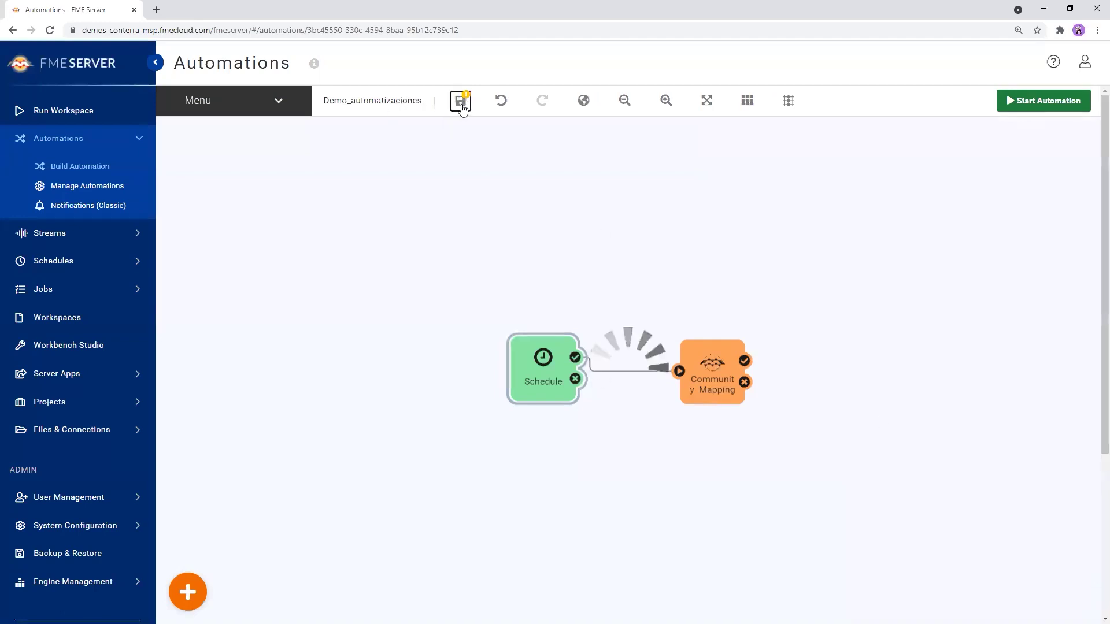
click(1052, 100)
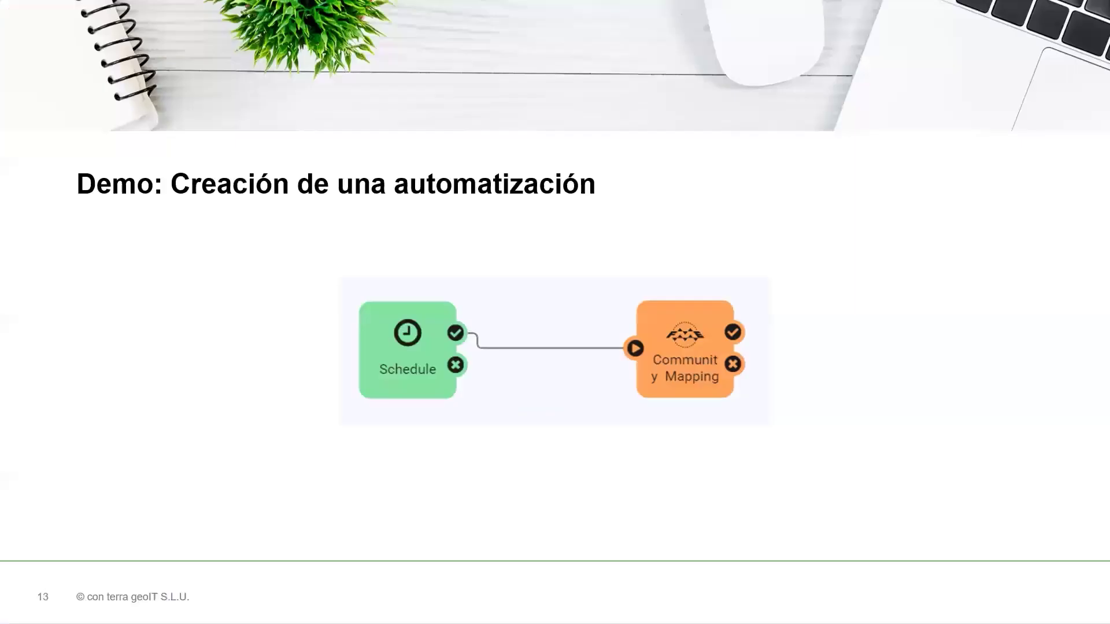
key(Right)
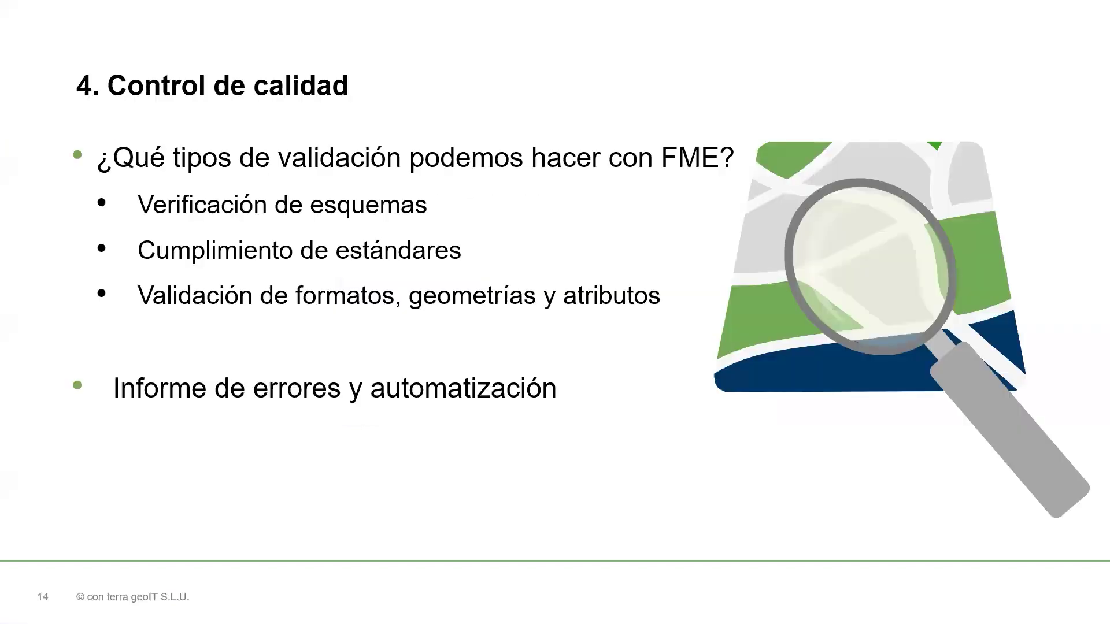